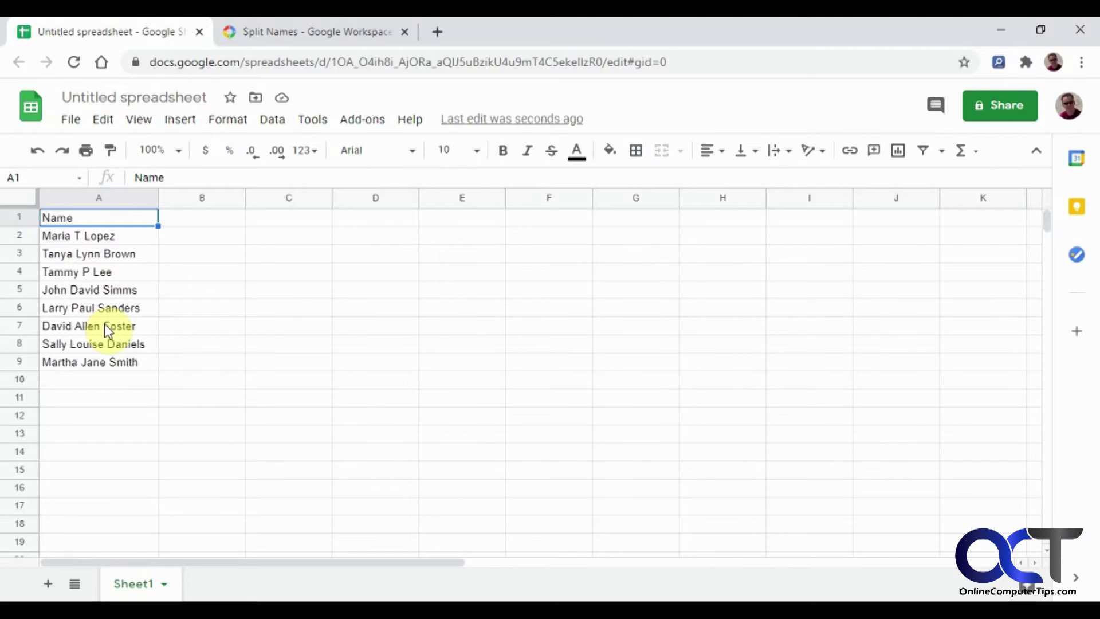
left_click(321, 34)
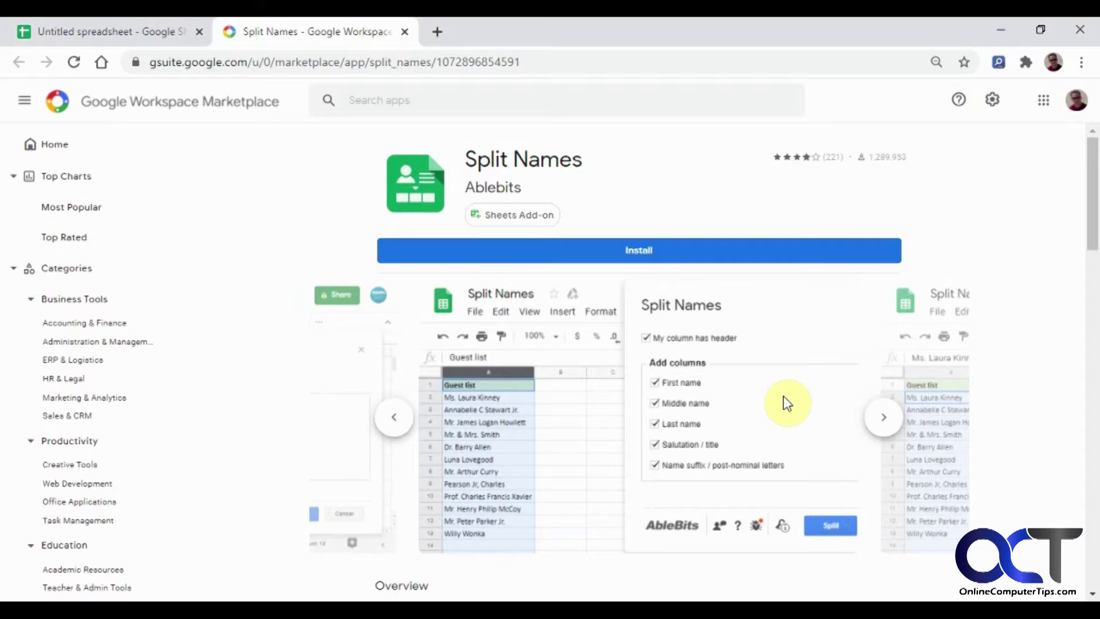
left_click(127, 35)
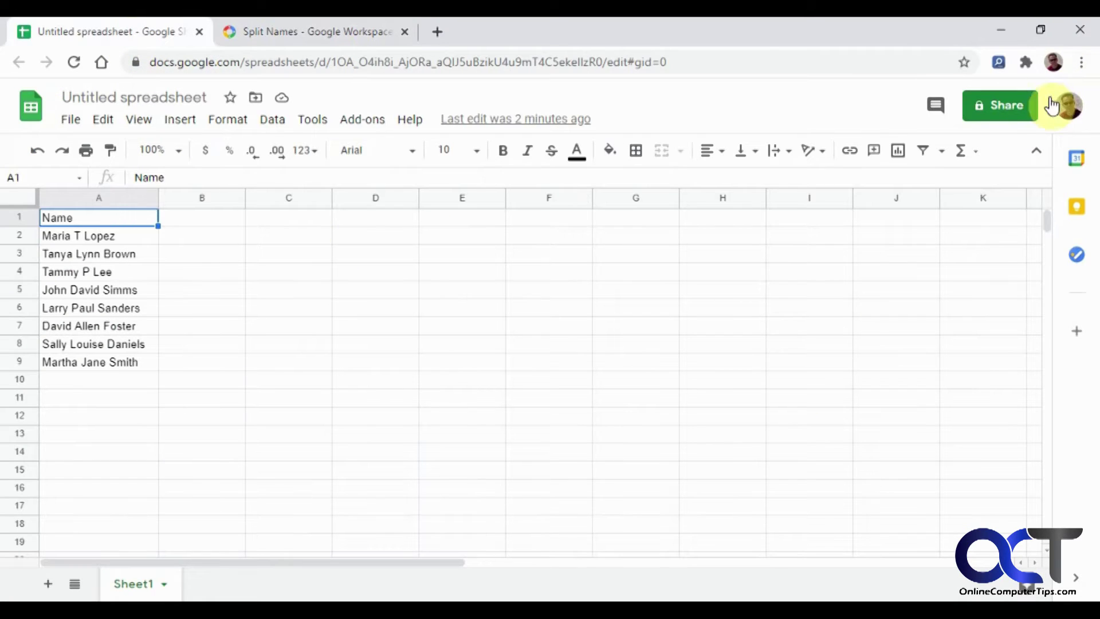
left_click(339, 36)
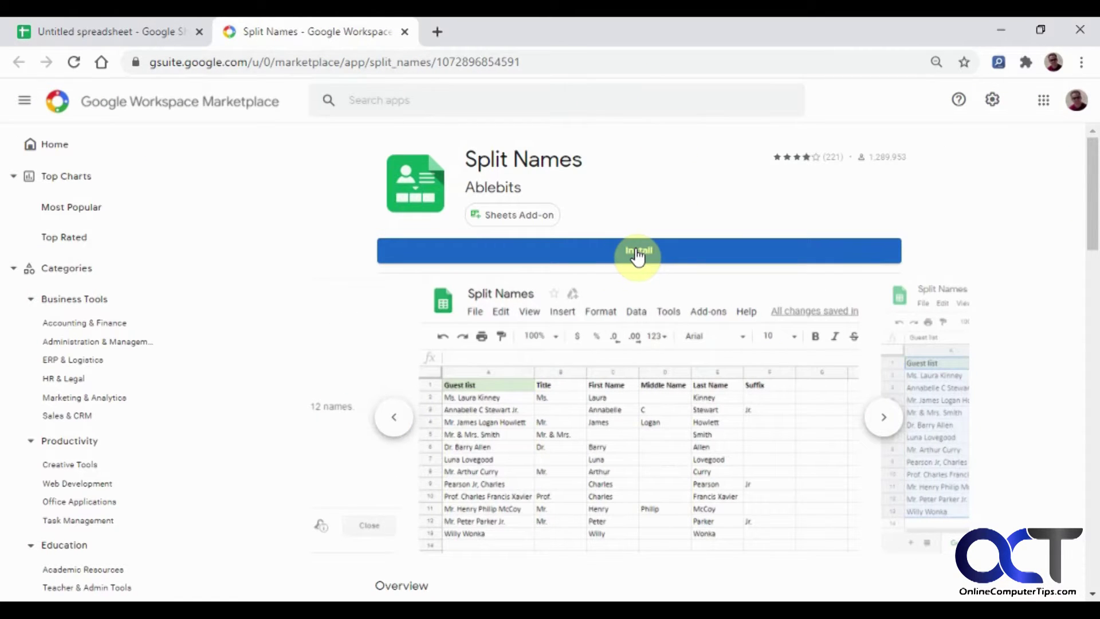
- Install Split Names for the chosen Google account, granting the requested access
left_click(637, 254)
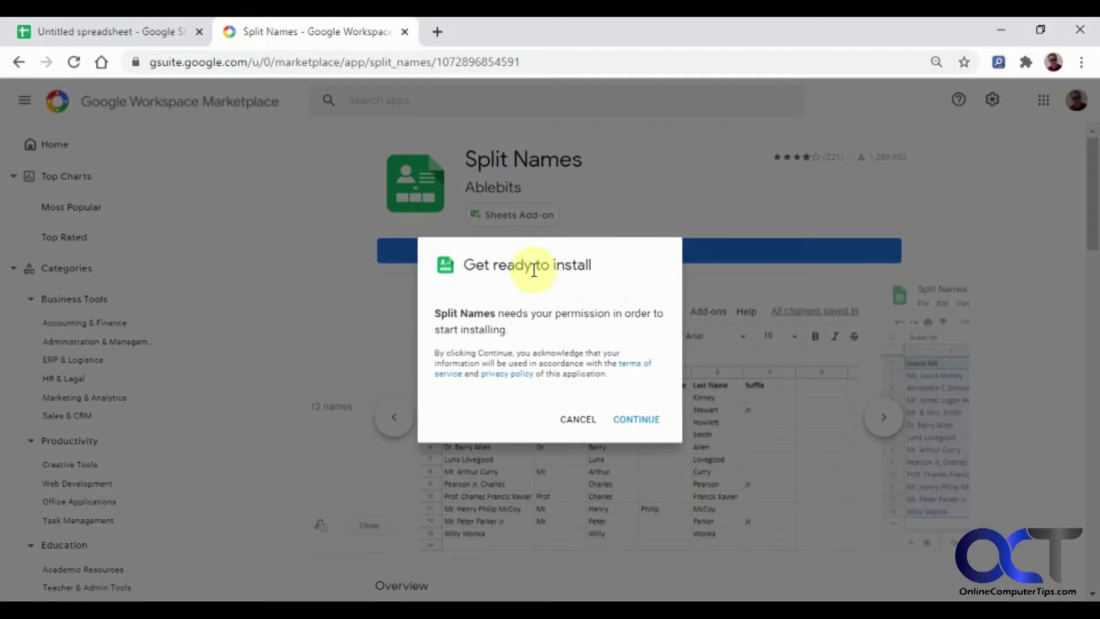
left_click(645, 426)
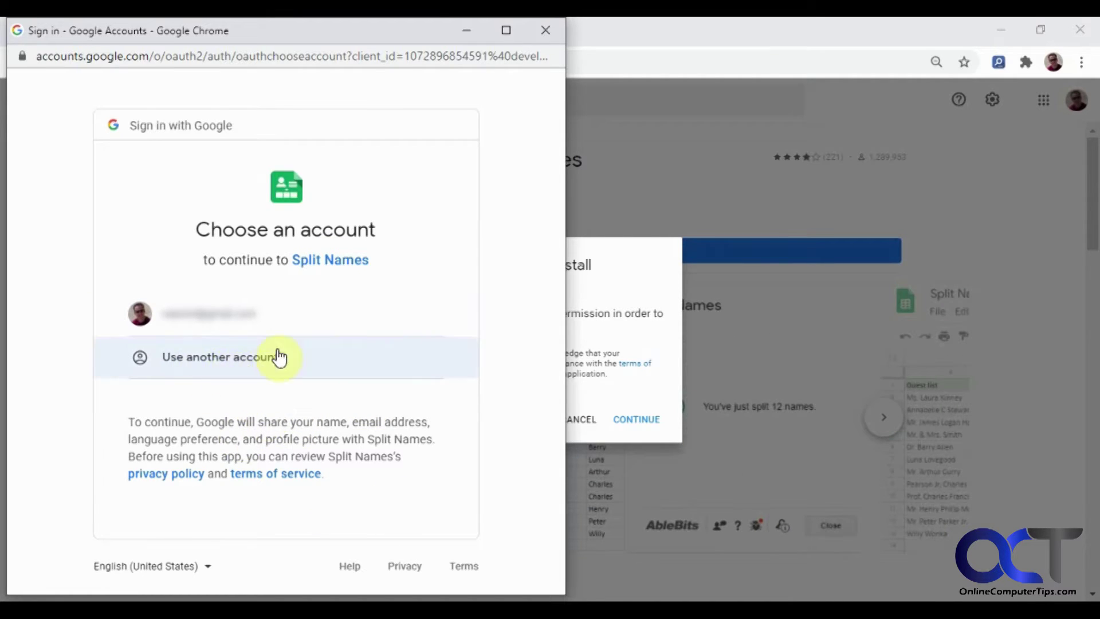
left_click(238, 318)
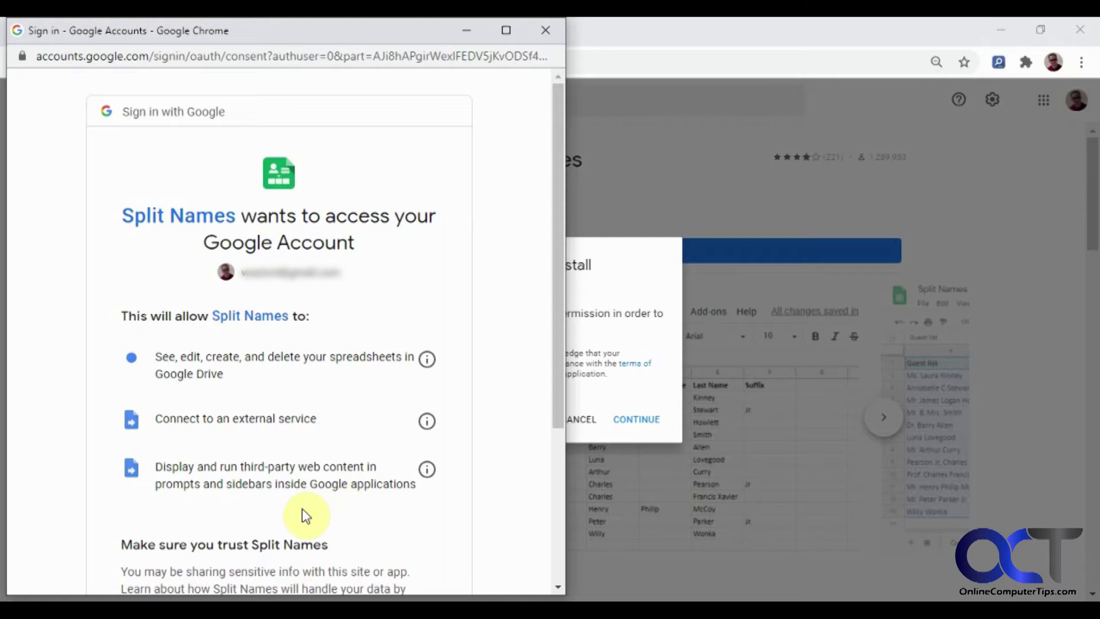
scroll(314, 511, "down", 3)
left_click(400, 468)
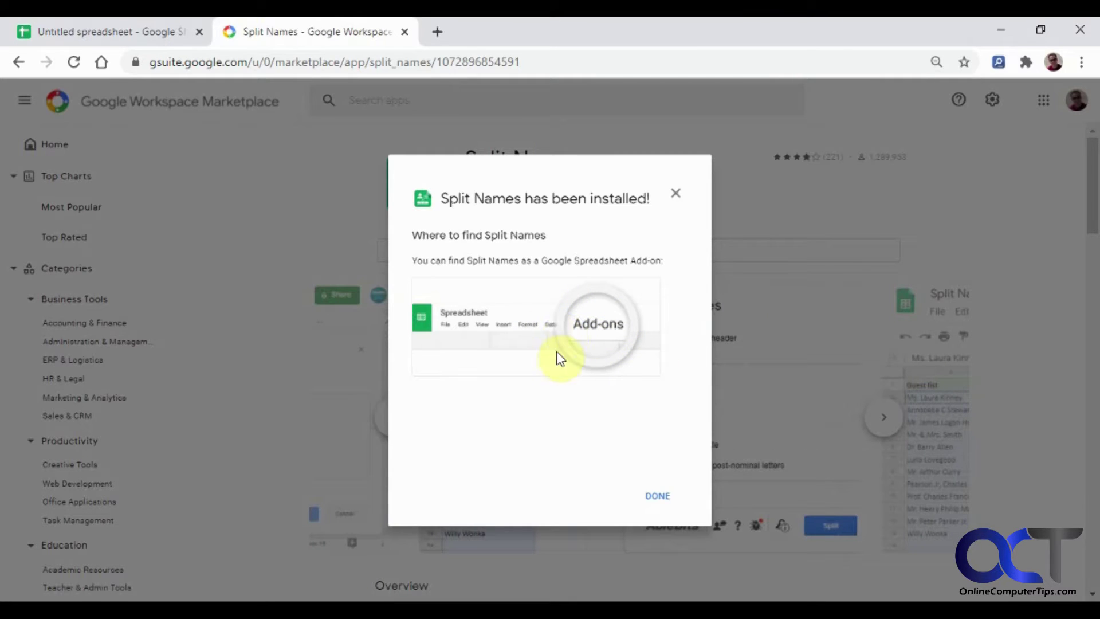
left_click(658, 496)
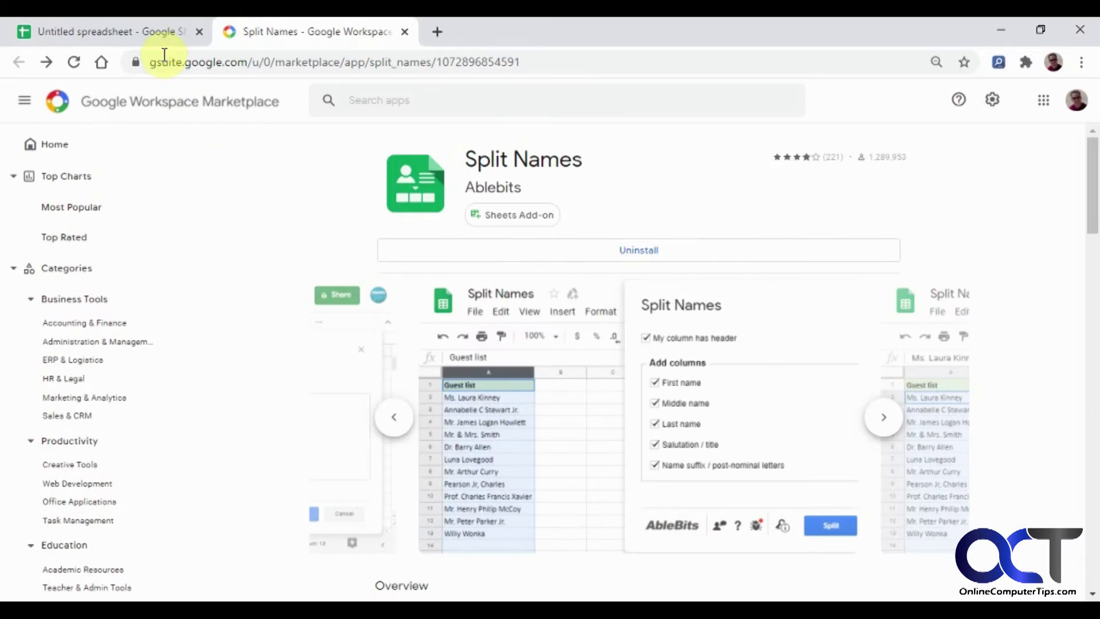
- Reload the Untitled spreadsheet so Split Names appears in the Add-ons menu
left_click(154, 34)
left_click(357, 120)
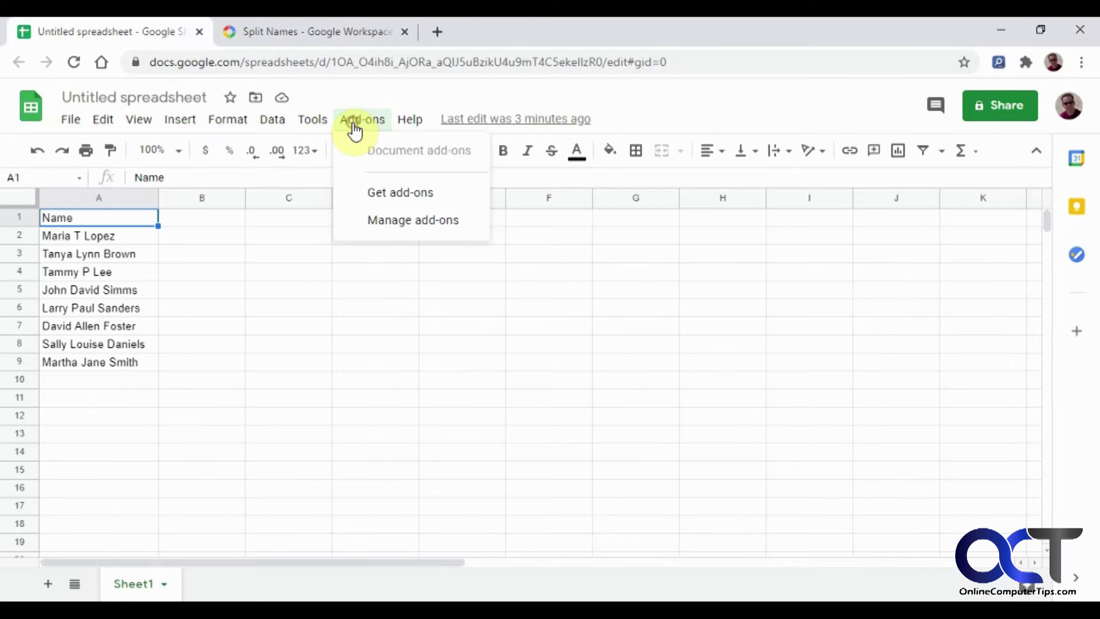
left_click(312, 312)
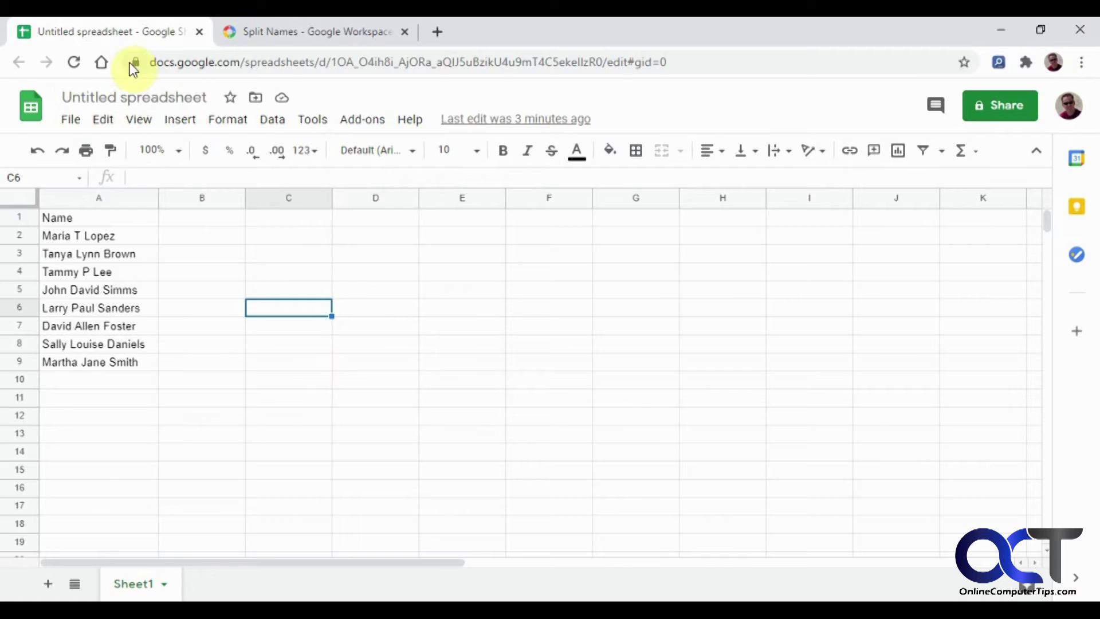
left_click(73, 63)
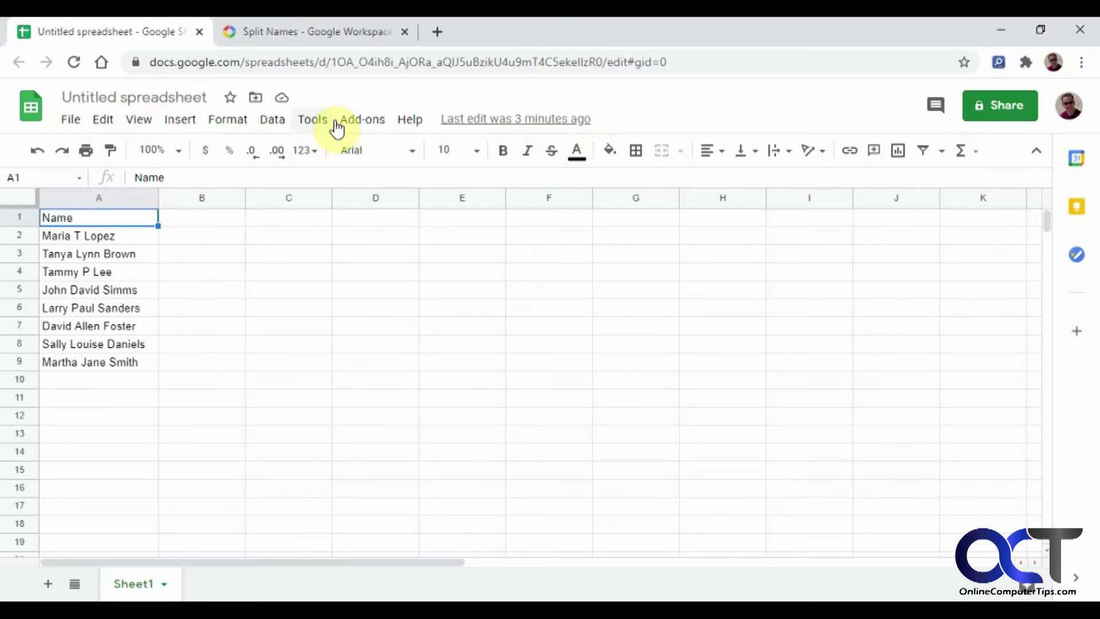
left_click(356, 123)
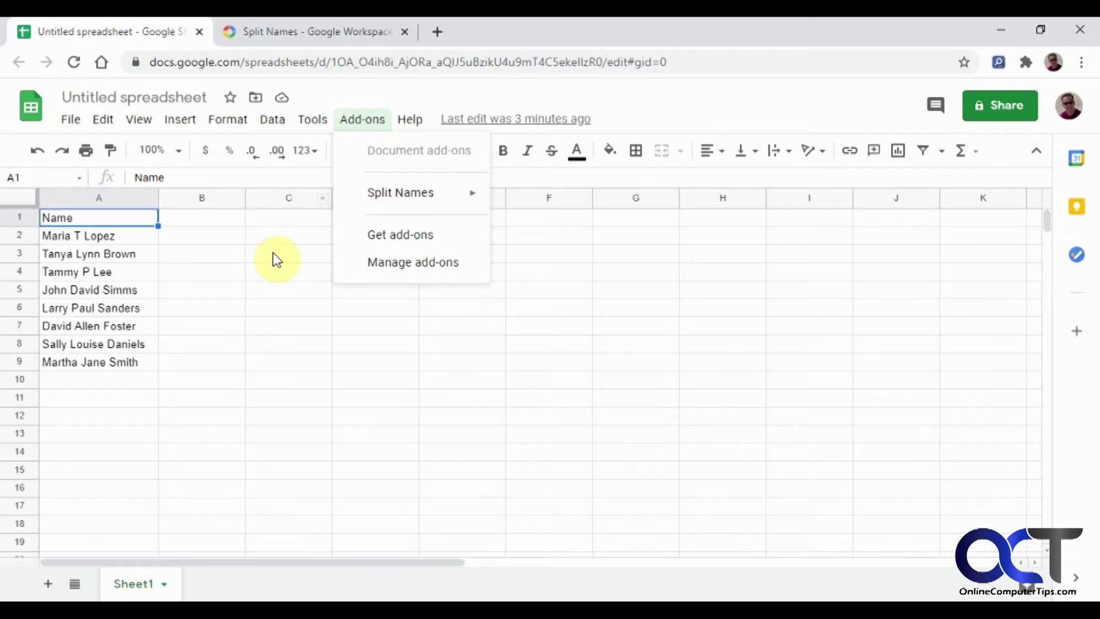
- Split A2:A9 into First, Middle and Last name columns with the Split Names add-on
left_click(128, 239)
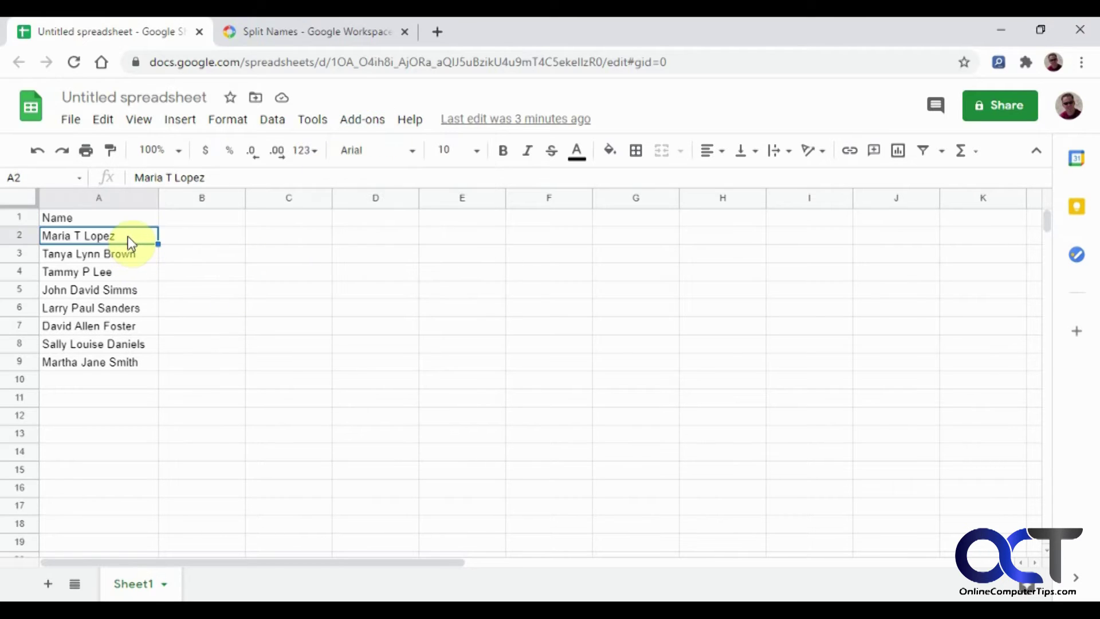
left_click_drag(129, 241, 128, 372)
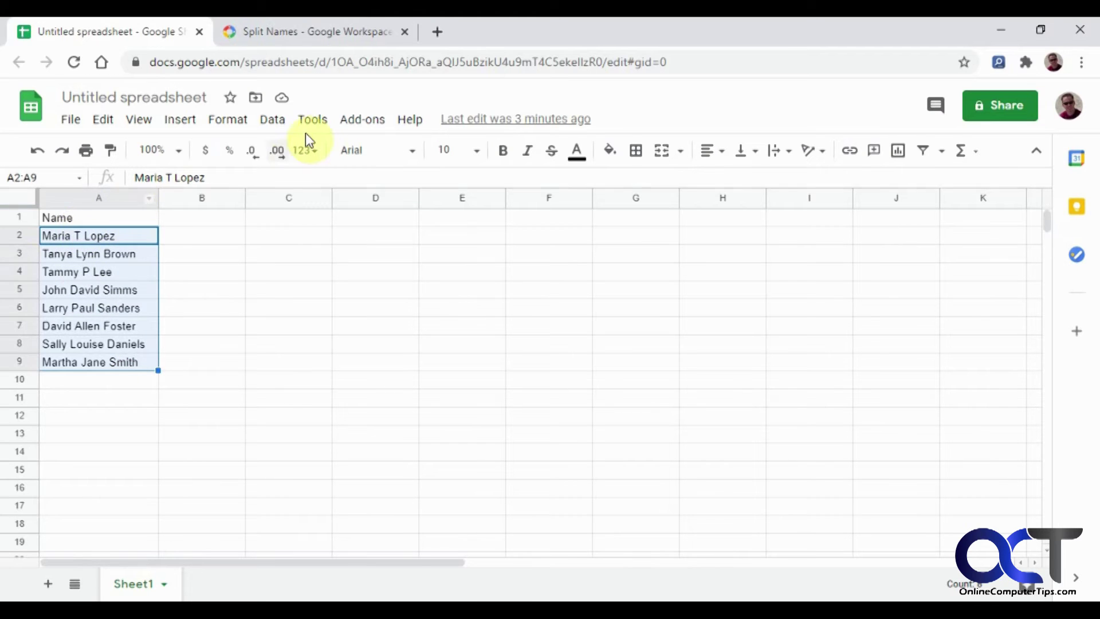
left_click(362, 122)
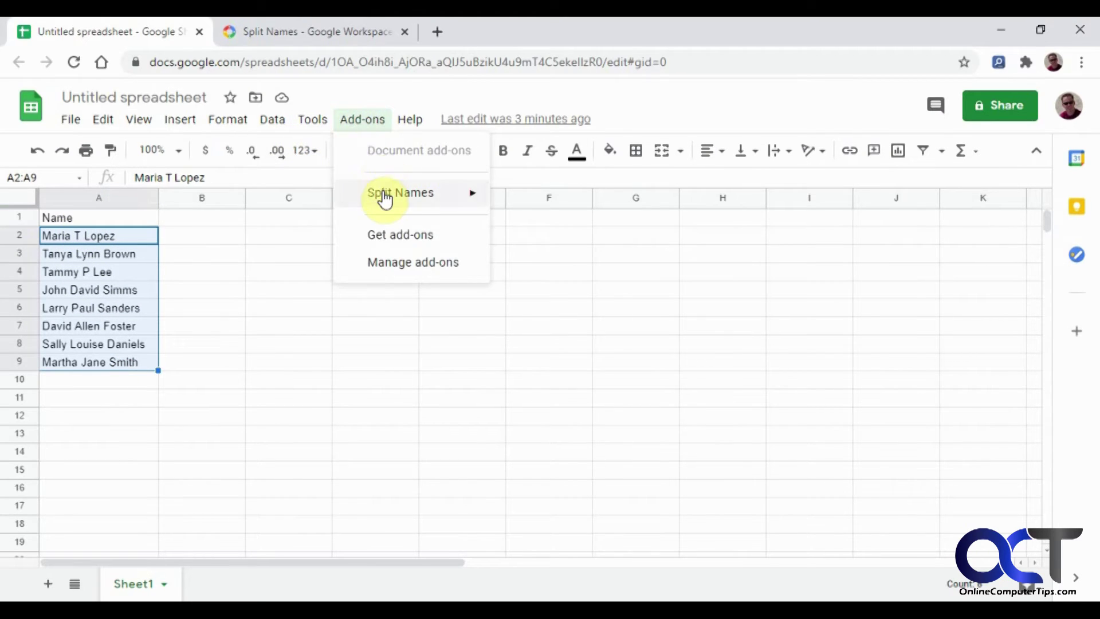
left_click(509, 199)
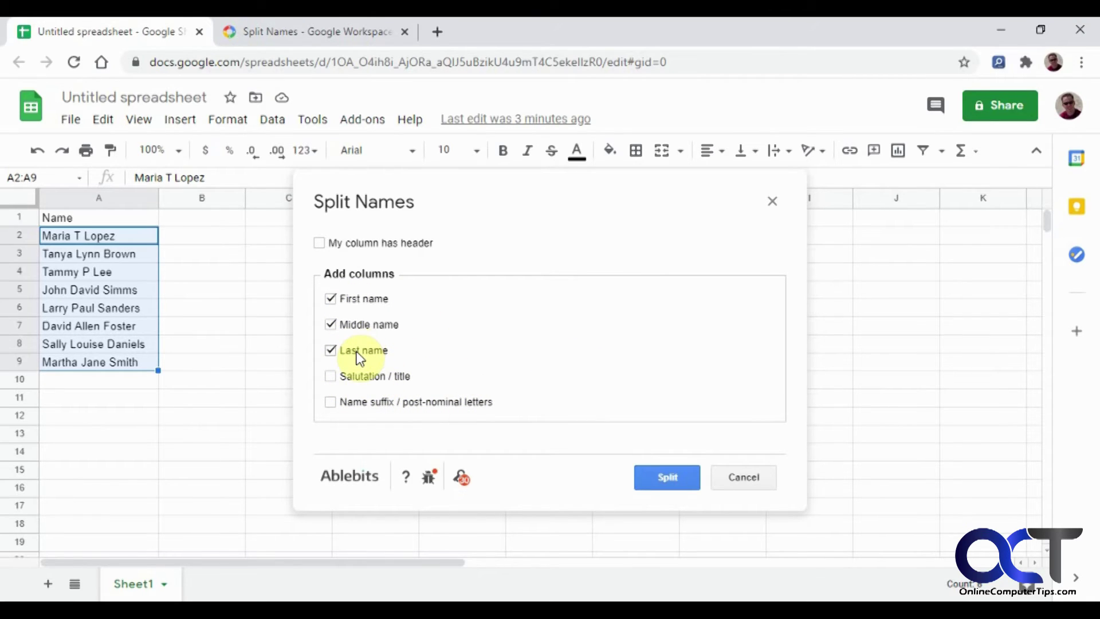
left_click(660, 477)
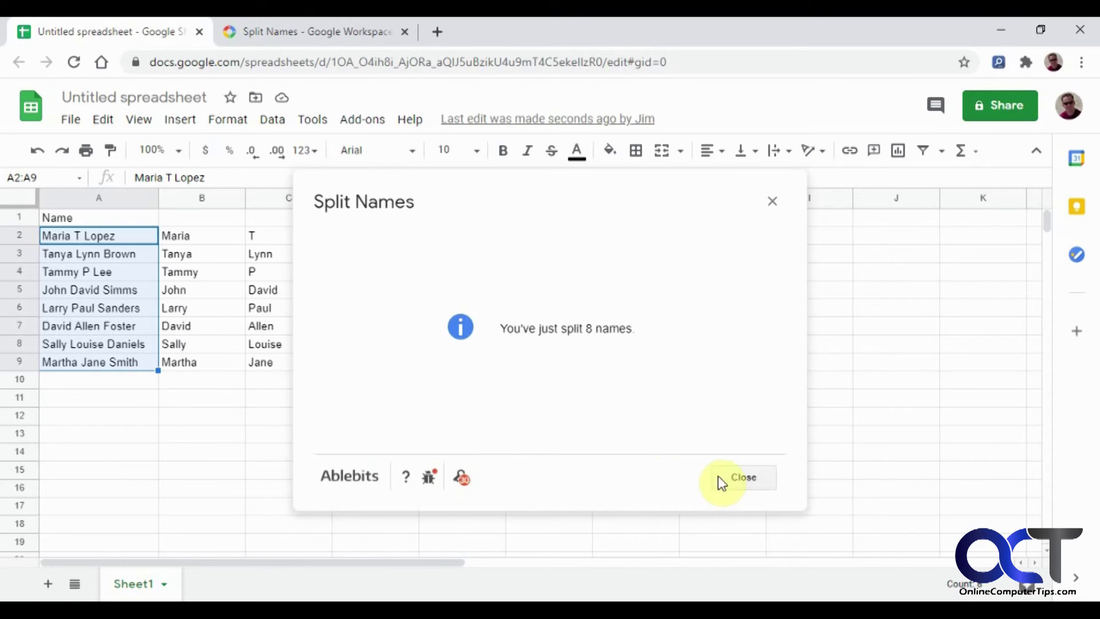
left_click(746, 478)
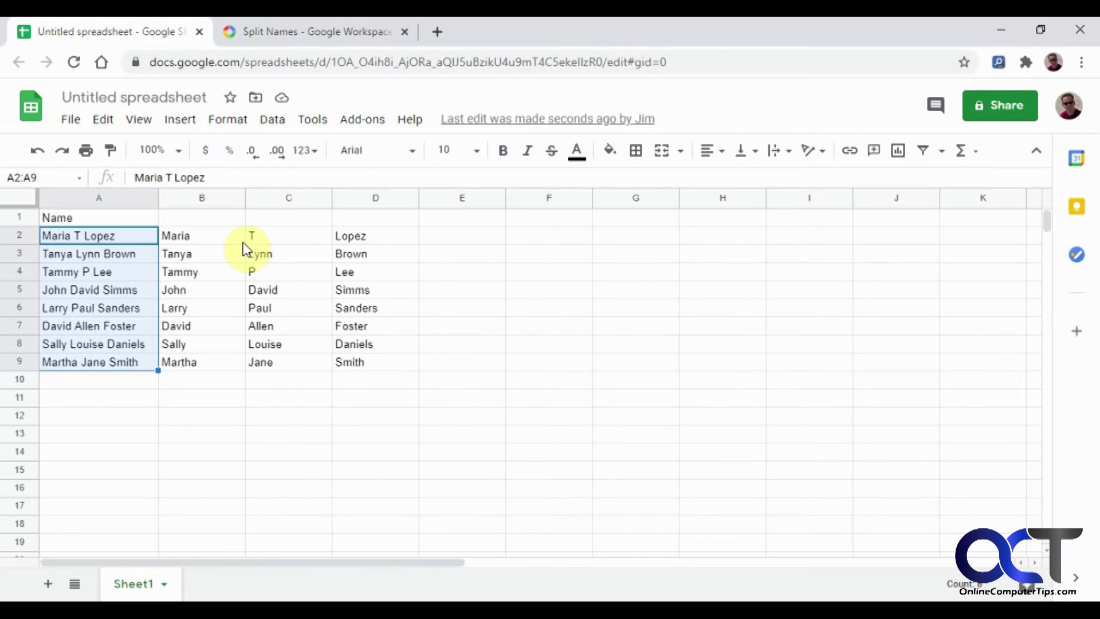
- Enter the headings First, Middle and Last in B1, C1 and D1
left_click(217, 221)
type("Fi")
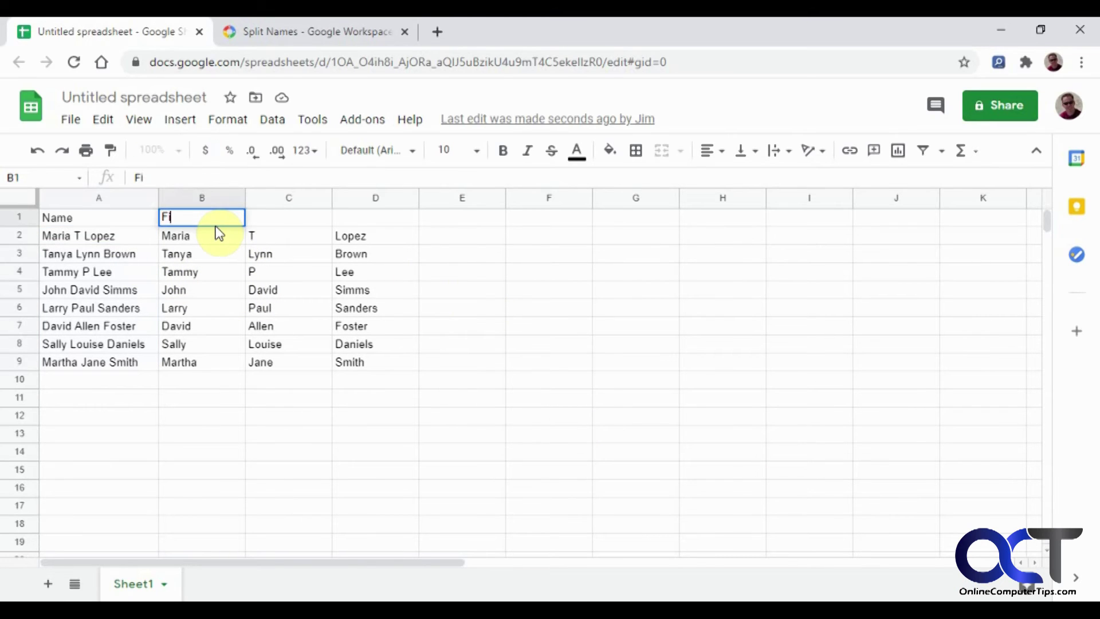
key("BackSpace")
key("BackSpace")
key("BackSpace")
type("irst")
key("Tab")
type("Midd")
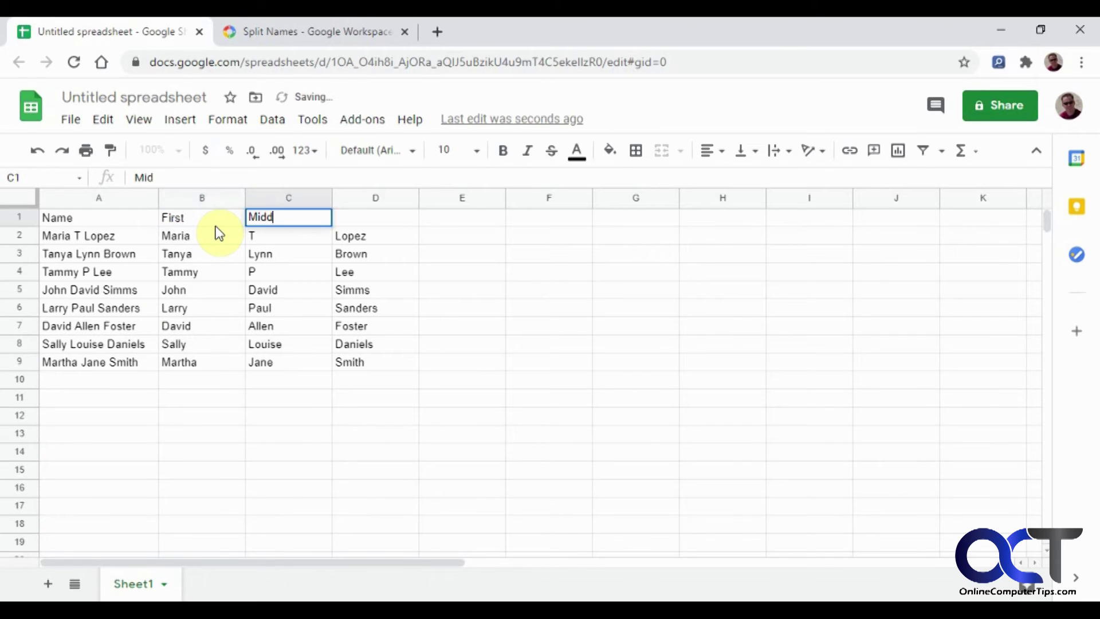
type("le")
key("Tab")
type("Las")
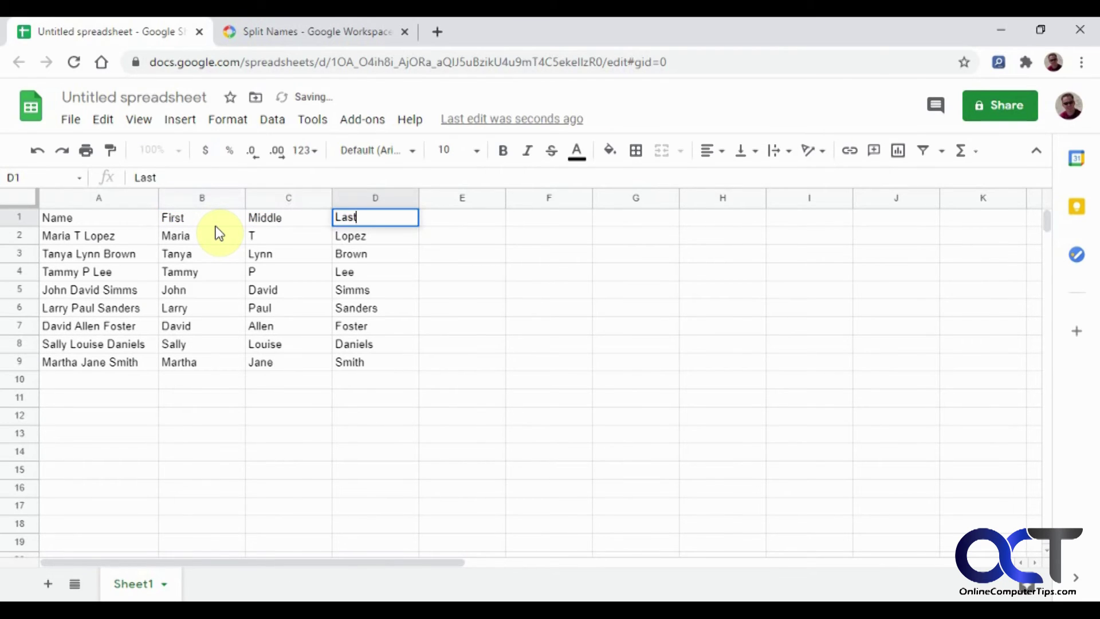
left_click(249, 382)
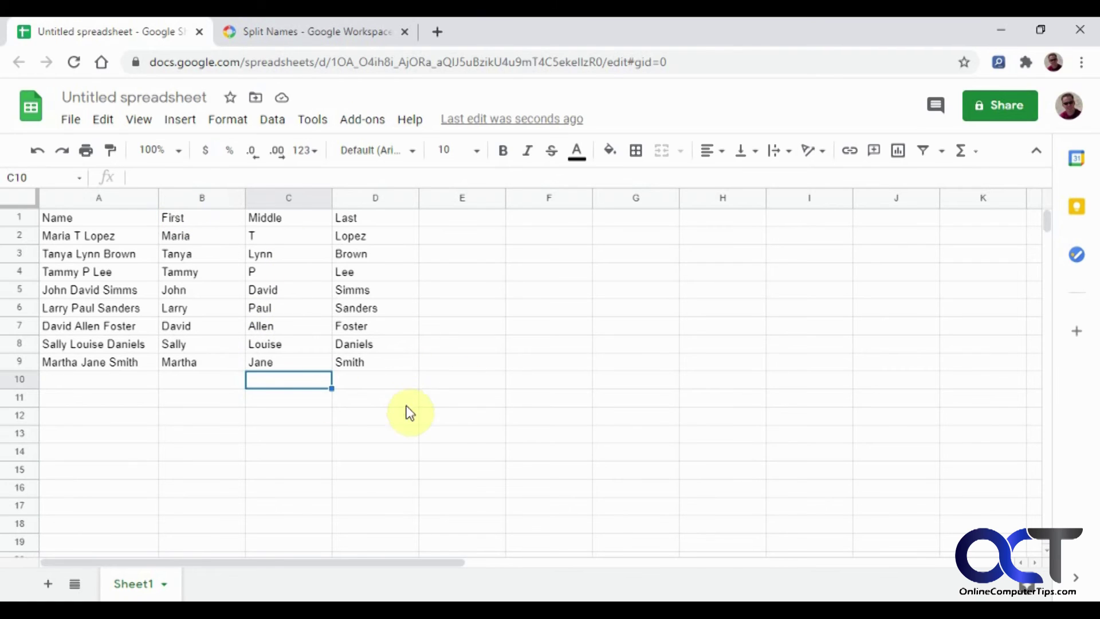
- Start Split Names again, view its subscription activation page, and return to the split options
left_click(346, 125)
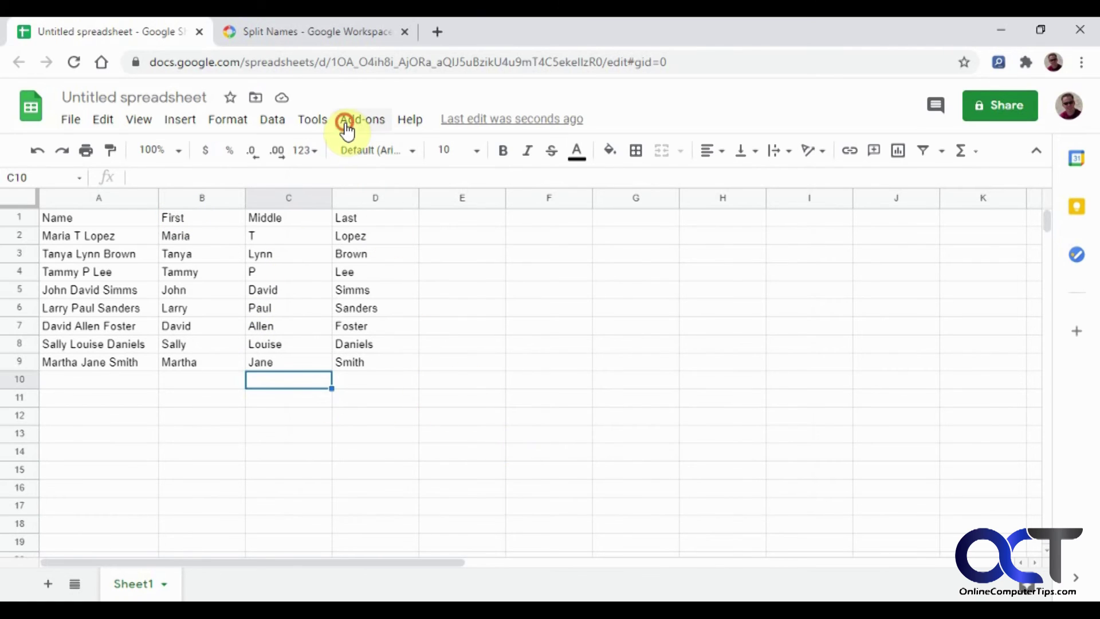
left_click(521, 205)
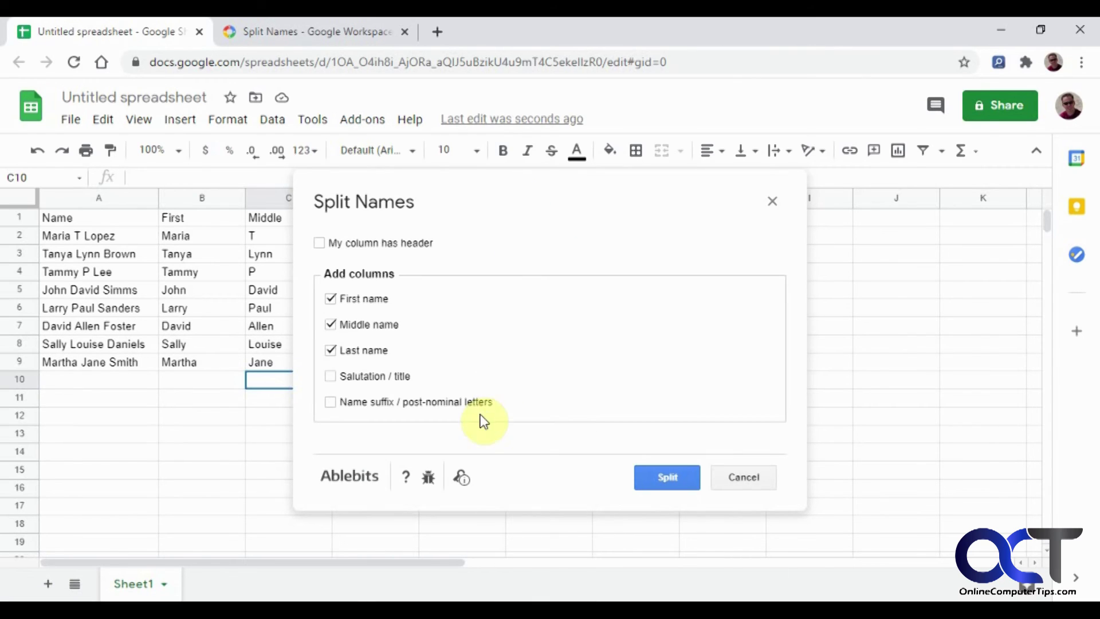
left_click(463, 479)
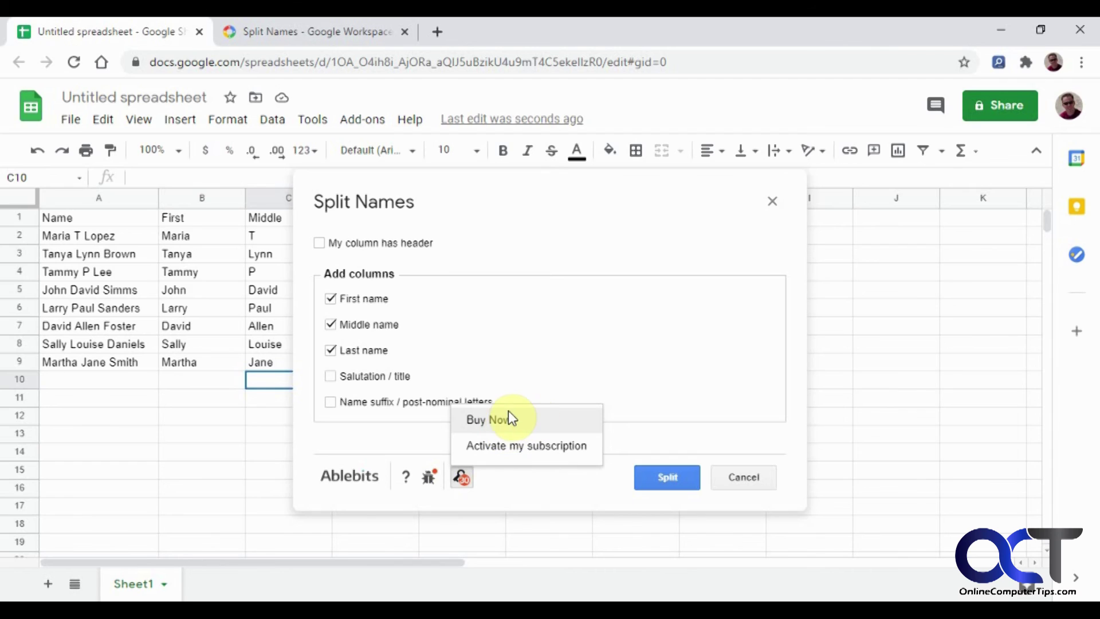
left_click(502, 448)
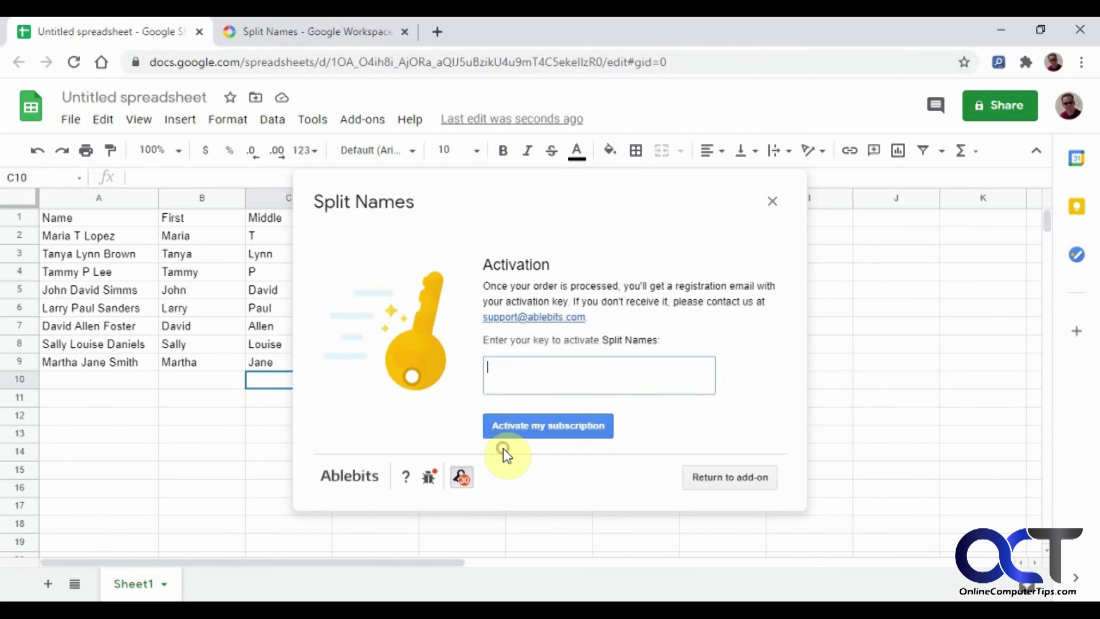
left_click(596, 386)
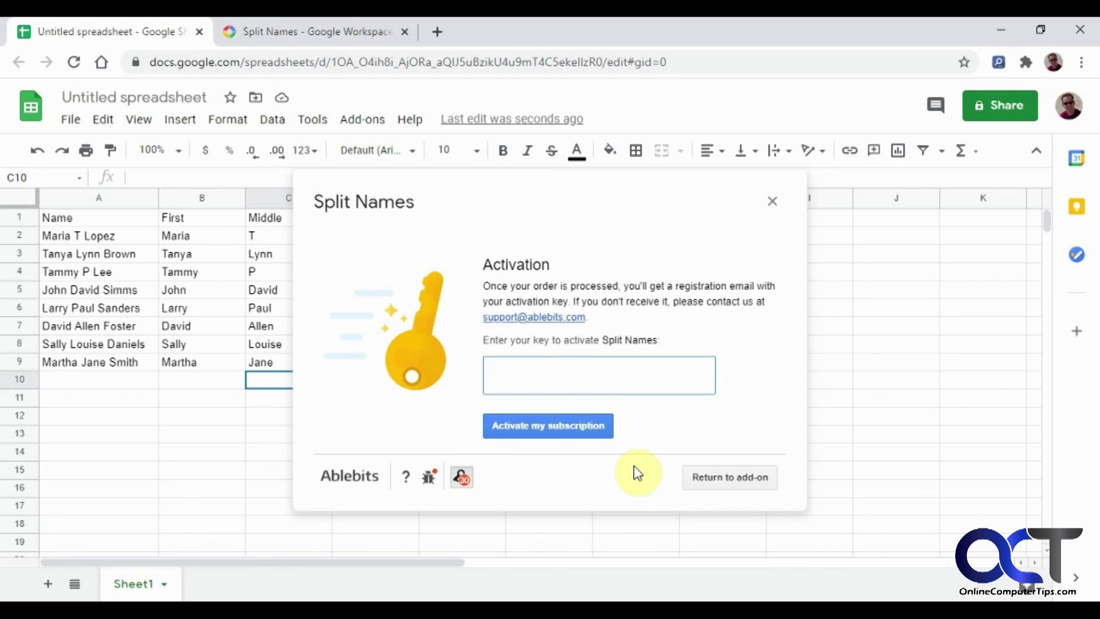
left_click(731, 478)
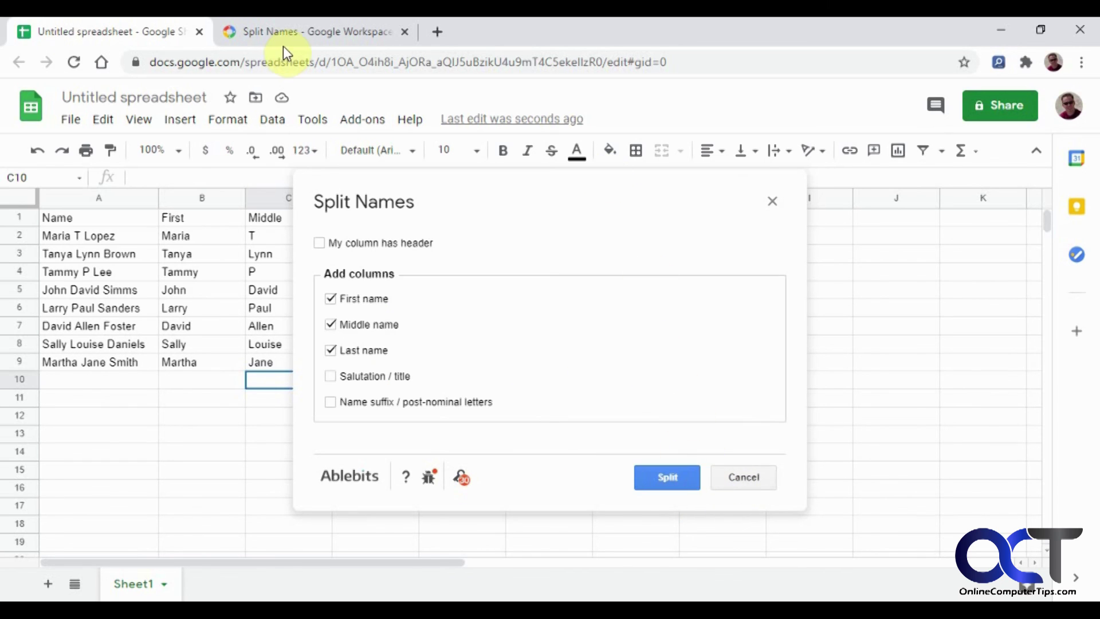